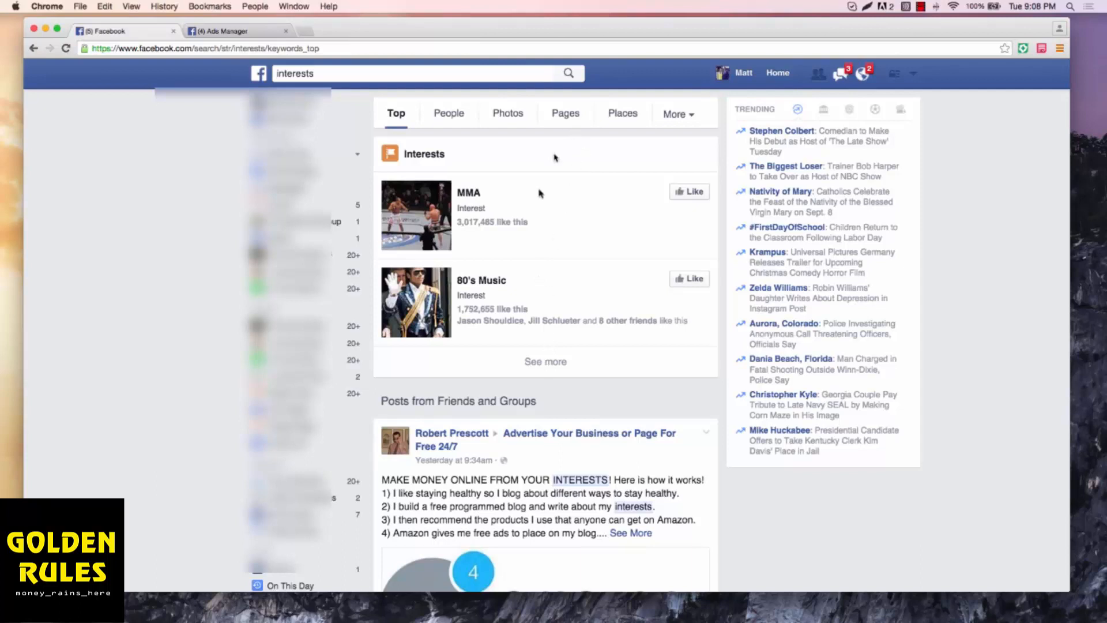
Step: Open the full list of Facebook interest pages and examine the listed interests for possible niches such as Firefighting
{"action": "left_click", "coordinate": [545, 360]}
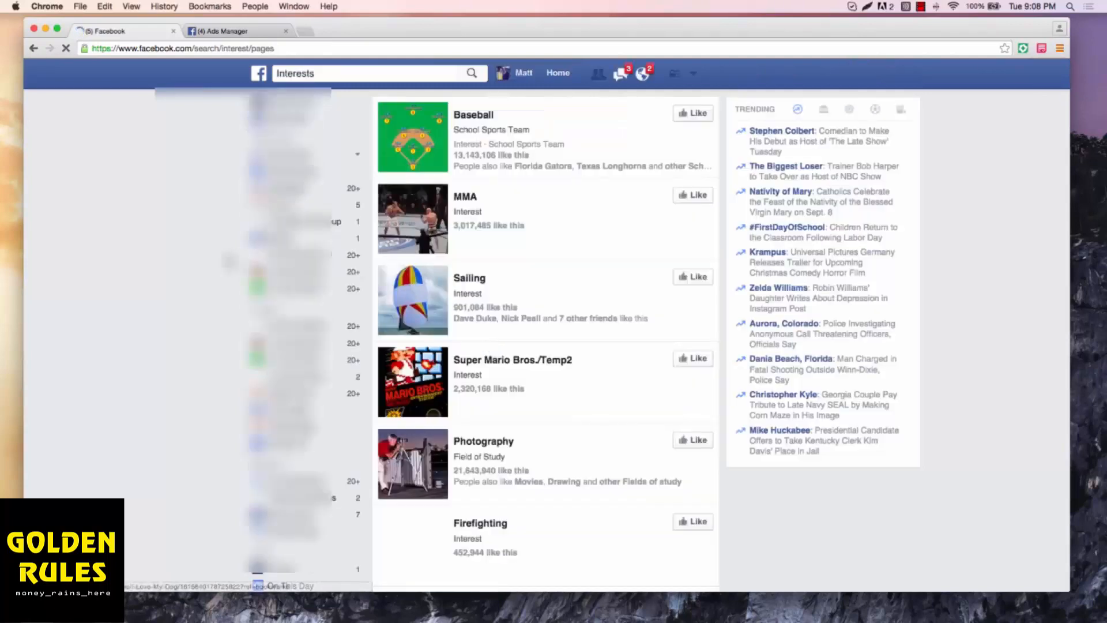
{"action": "scroll", "coordinate": [512, 262], "scroll_direction": "up", "scroll_amount": 3}
{"action": "scroll", "coordinate": [512, 265], "scroll_direction": "down", "scroll_amount": 3}
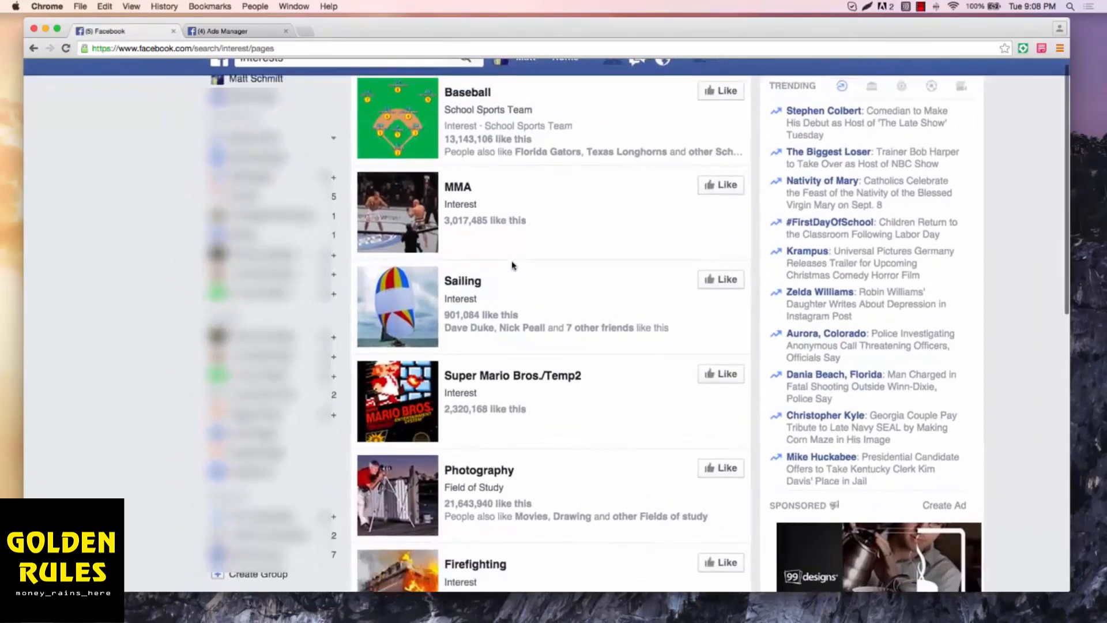
{"action": "scroll", "coordinate": [512, 266], "scroll_direction": "up", "scroll_amount": 1}
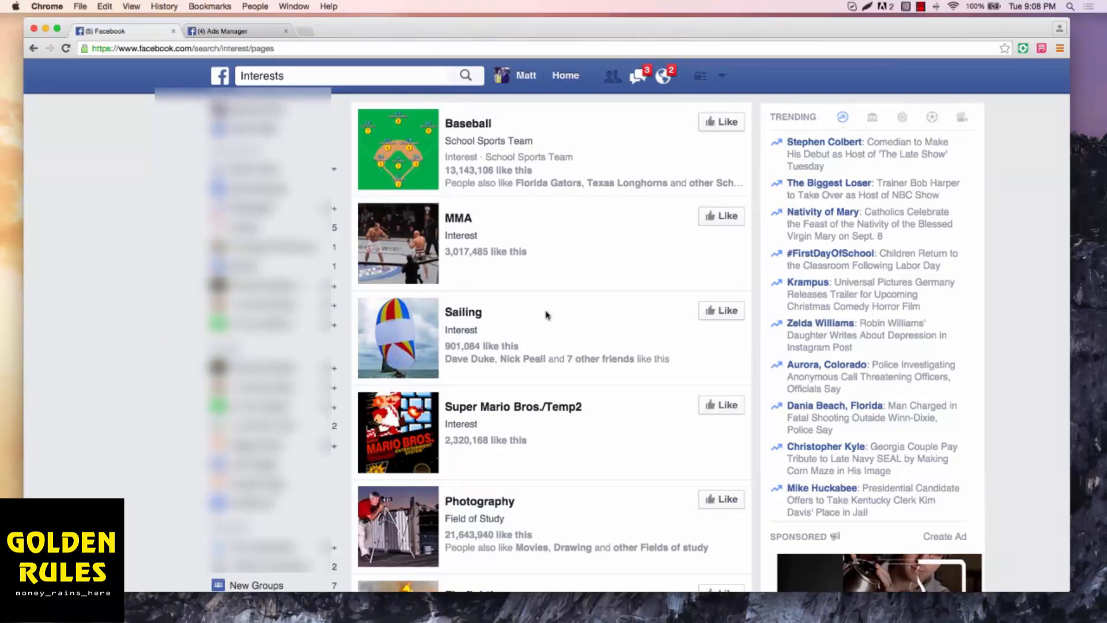
{"action": "scroll", "coordinate": [547, 314], "scroll_direction": "down", "scroll_amount": 6}
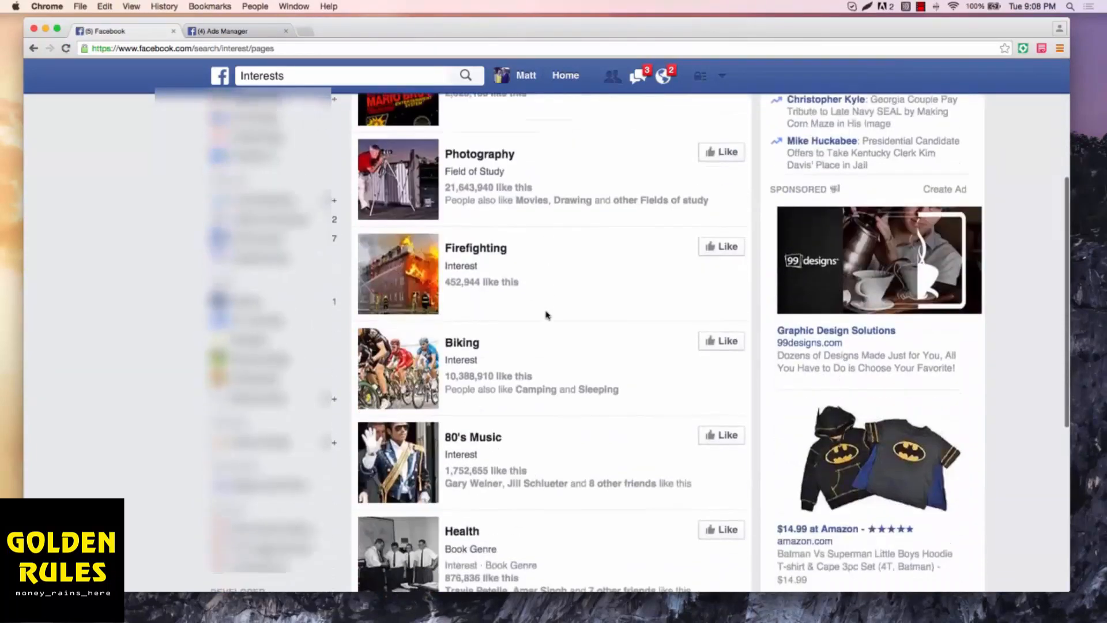
{"action": "scroll", "coordinate": [546, 308], "scroll_direction": "down", "scroll_amount": 1}
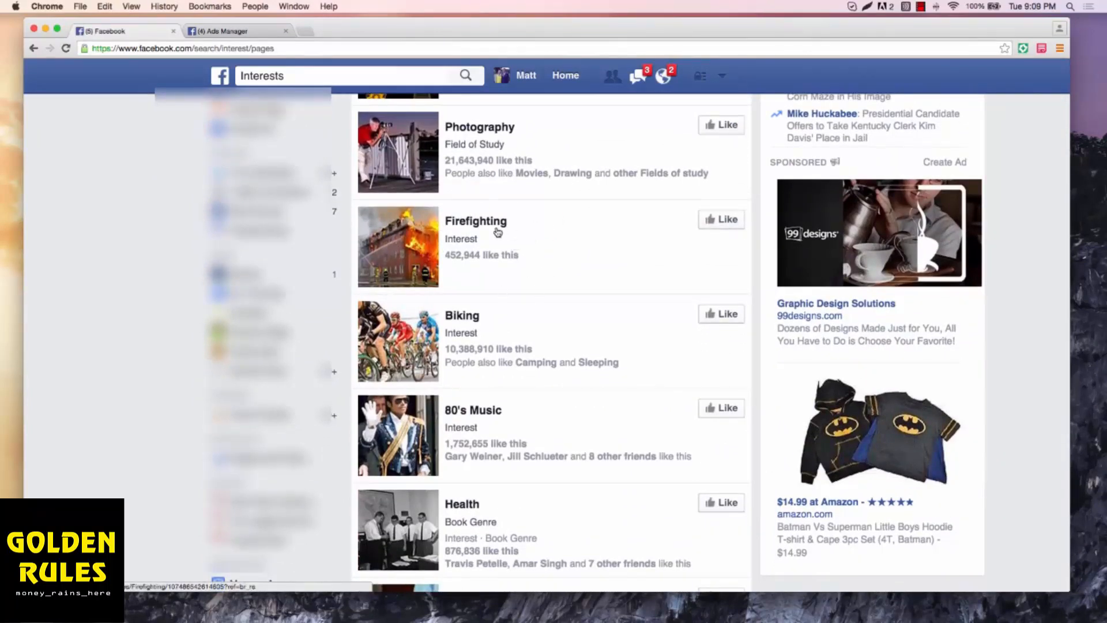
{"action": "scroll", "coordinate": [564, 332], "scroll_direction": "down", "scroll_amount": 5}
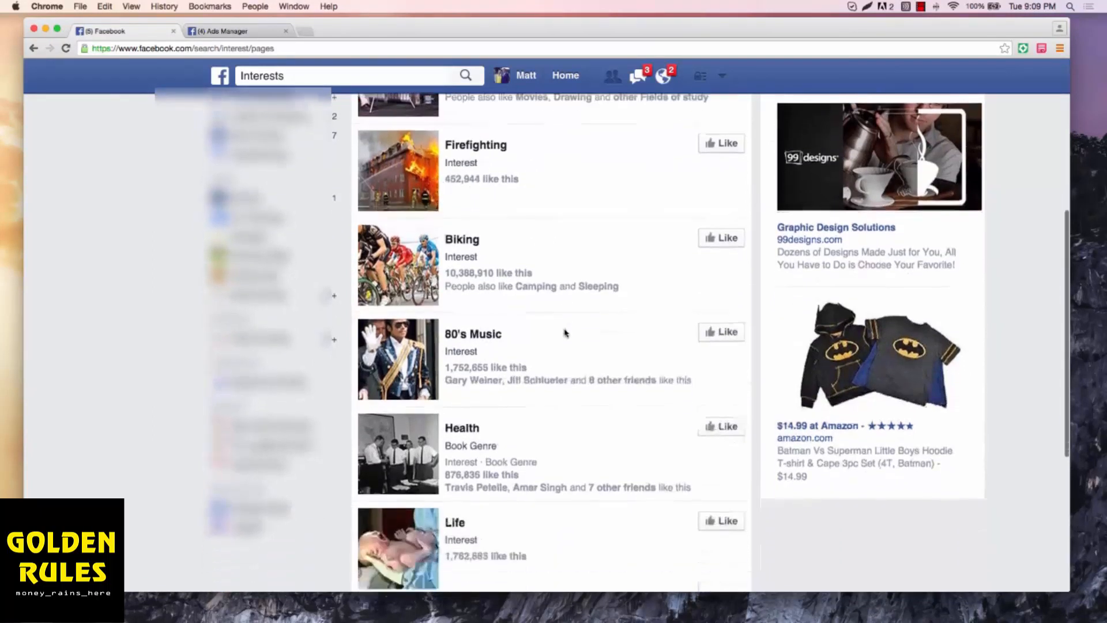
{"action": "scroll", "coordinate": [565, 332], "scroll_direction": "down", "scroll_amount": 8}
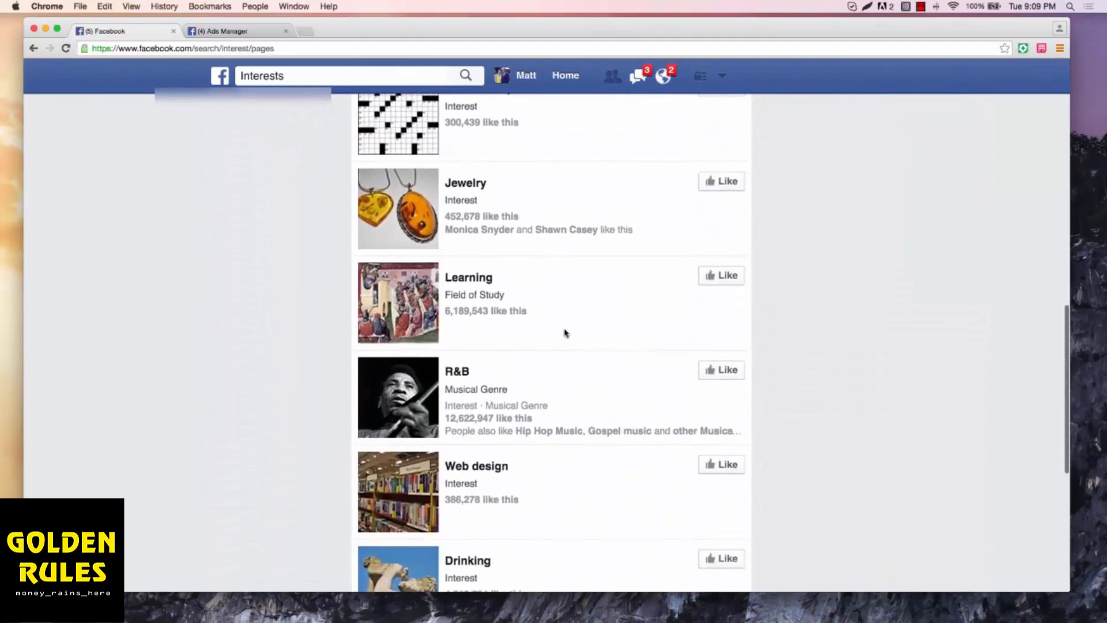
{"action": "scroll", "coordinate": [565, 332], "scroll_direction": "down", "scroll_amount": 2}
{"action": "scroll", "coordinate": [564, 333], "scroll_direction": "up", "scroll_amount": 1}
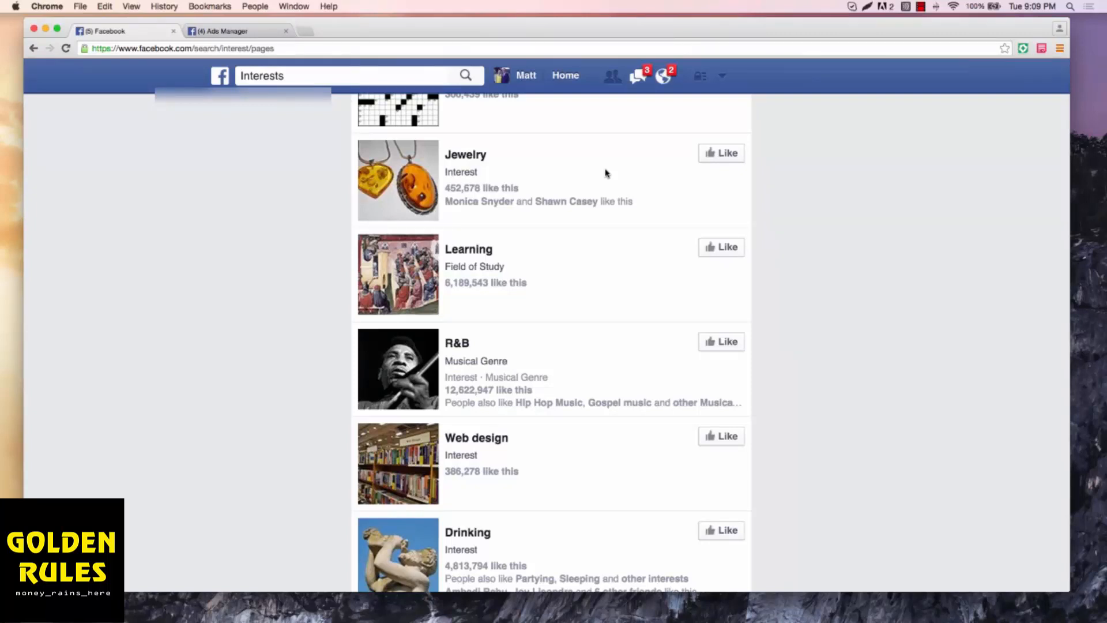
{"action": "scroll", "coordinate": [605, 173], "scroll_direction": "up", "scroll_amount": 4}
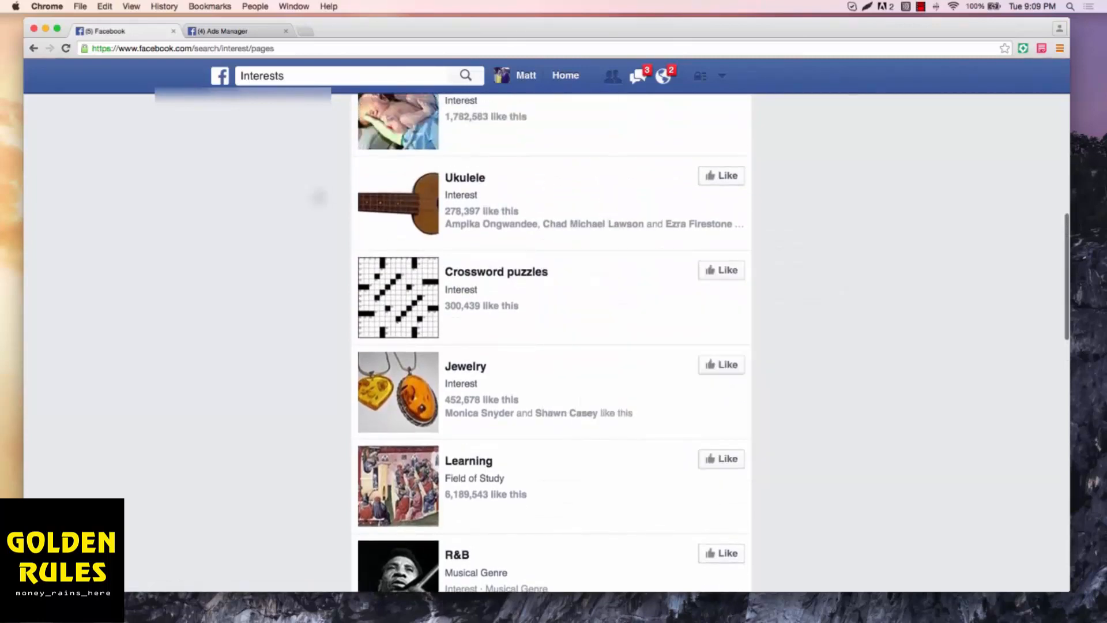
{"action": "scroll", "coordinate": [501, 200], "scroll_direction": "up", "scroll_amount": 3}
{"action": "scroll", "coordinate": [501, 200], "scroll_direction": "down", "scroll_amount": 2}
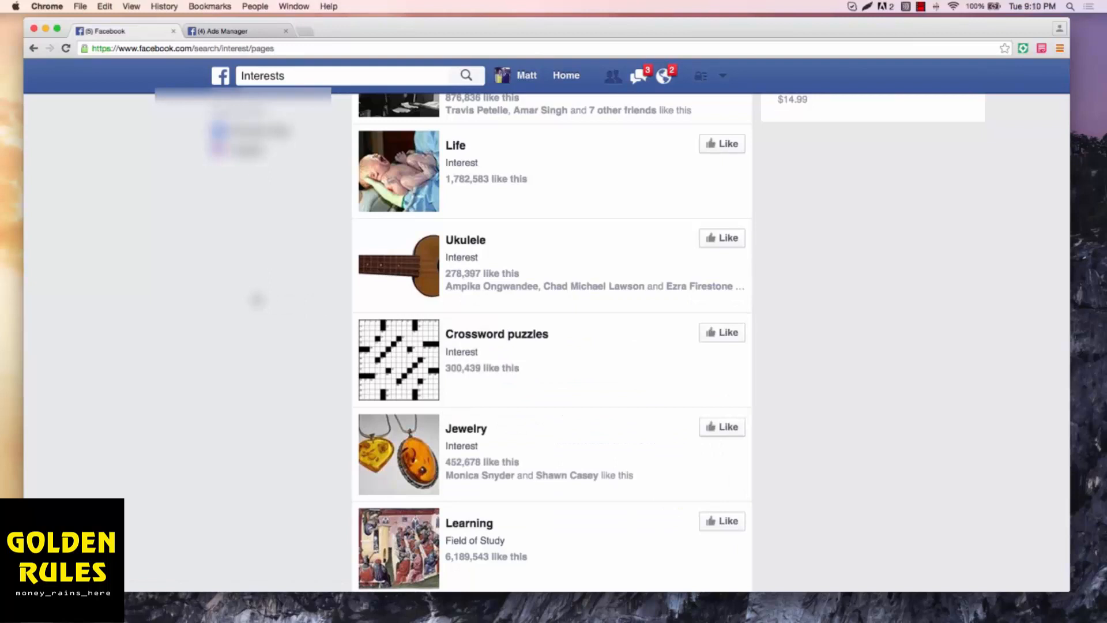
{"action": "key", "text": "super+minus"}
{"action": "scroll", "coordinate": [639, 341], "scroll_direction": "up", "scroll_amount": 1}
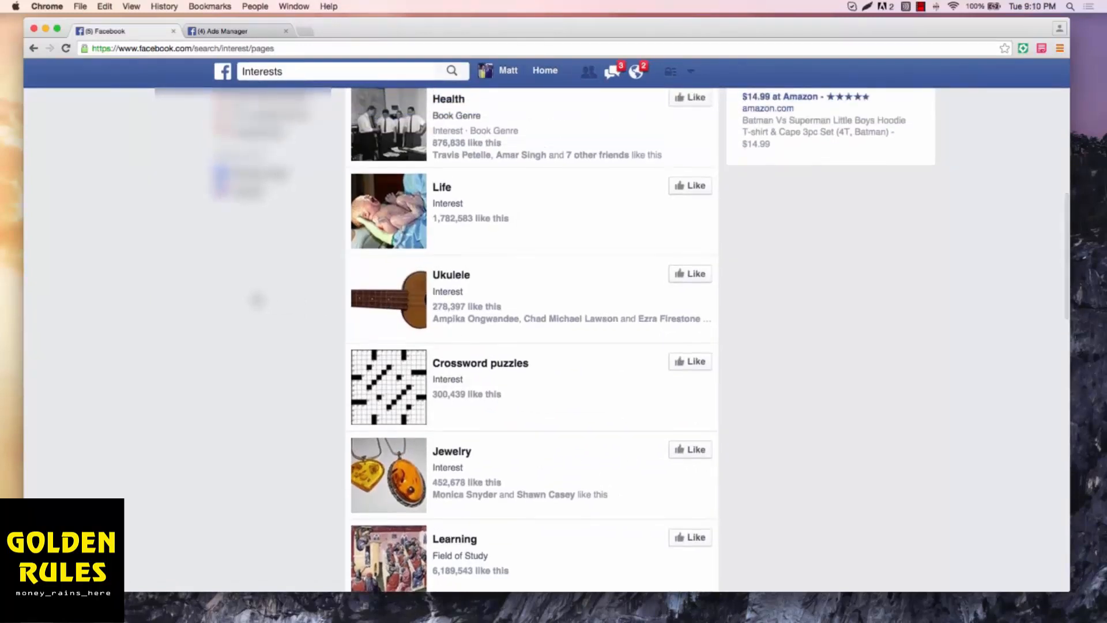
{"action": "scroll", "coordinate": [256, 300], "scroll_direction": "up", "scroll_amount": 10}
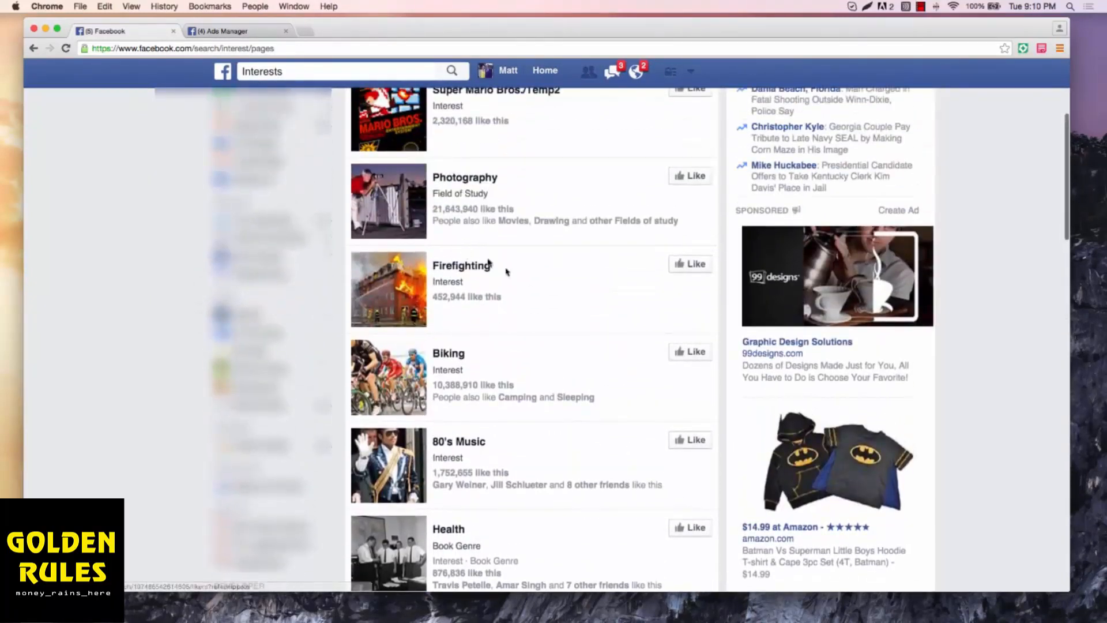
Step: Open Audience Insights from Ads Manager, starting with the Everyone on Facebook audience, and dismiss the location tip
{"action": "left_click", "coordinate": [241, 31]}
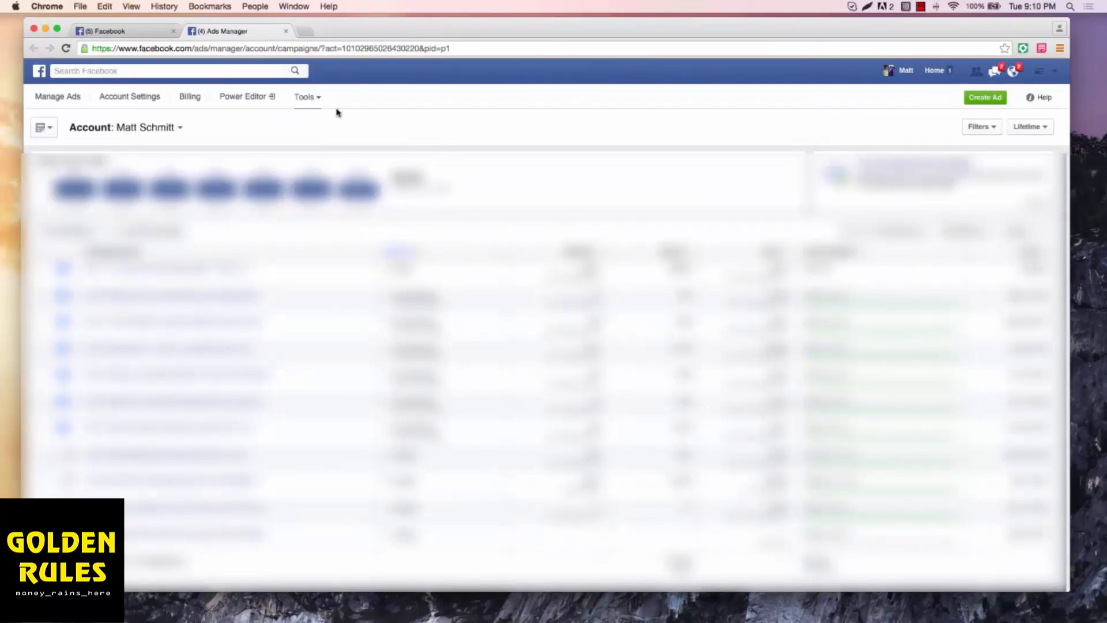
{"action": "left_click", "coordinate": [306, 98]}
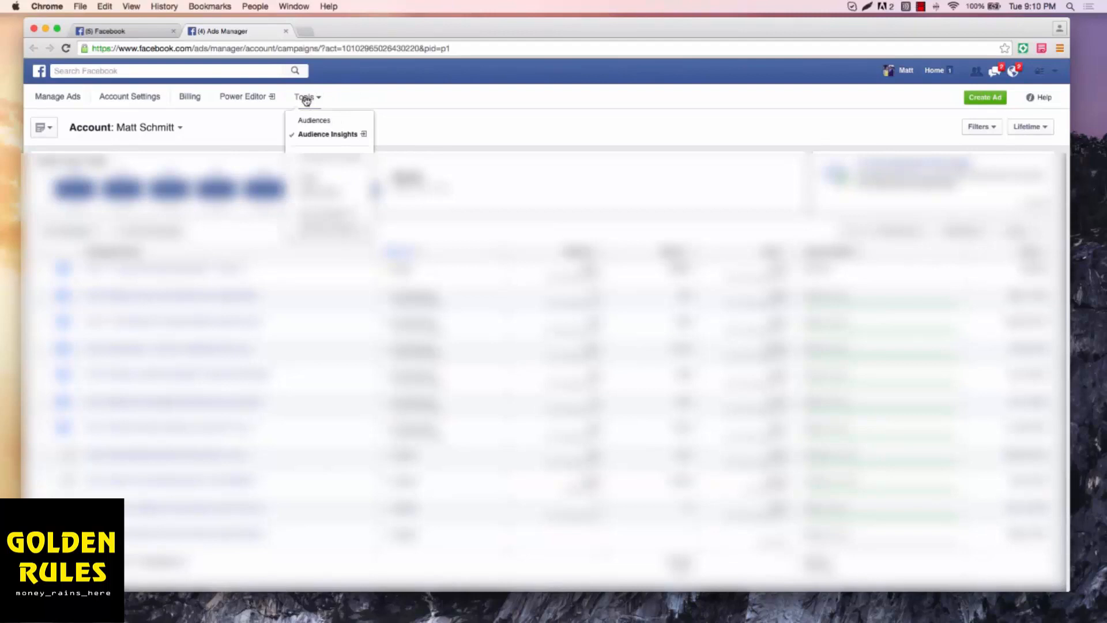
{"action": "left_click", "coordinate": [323, 134]}
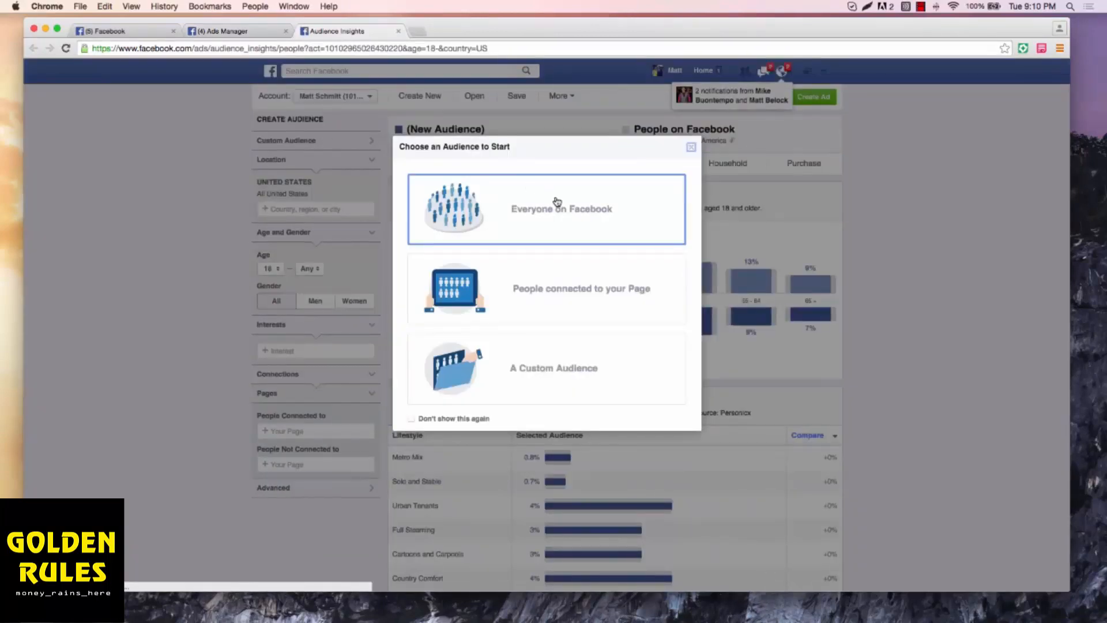
{"action": "left_click", "coordinate": [556, 201]}
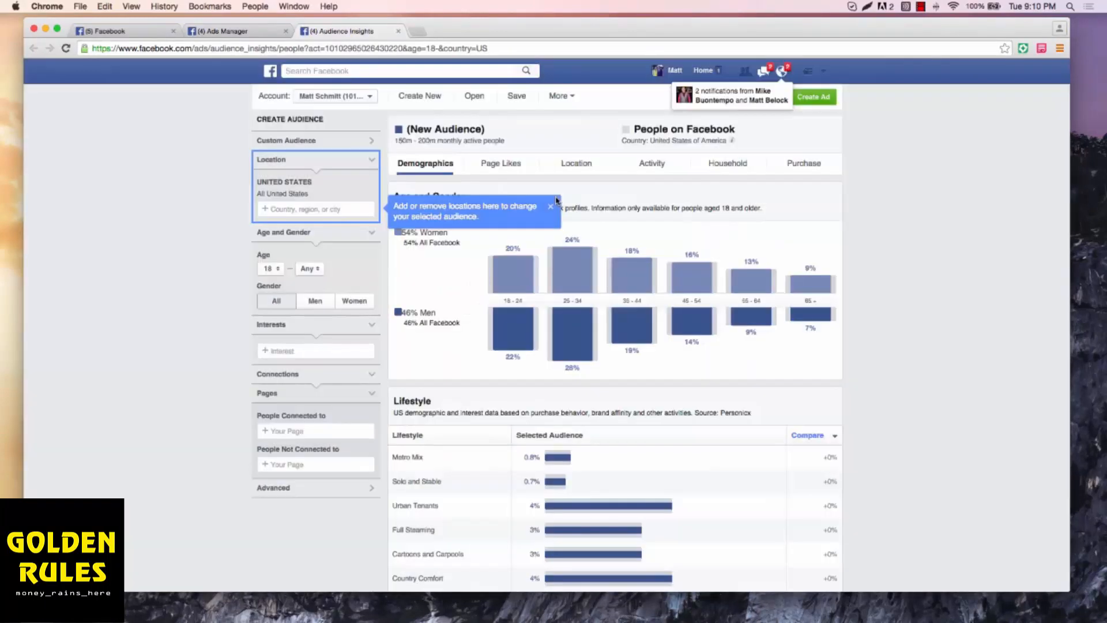
{"action": "left_click", "coordinate": [551, 207]}
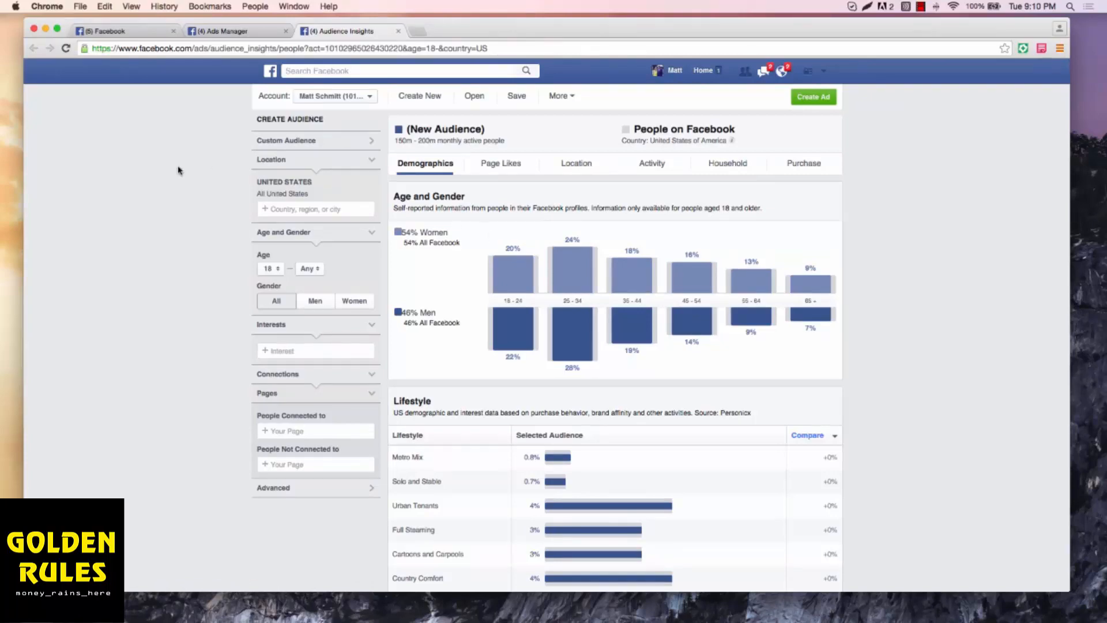
Step: Add Firefighter as an interest for the new audience
{"action": "scroll", "coordinate": [178, 170], "scroll_direction": "up", "scroll_amount": 3}
{"action": "scroll", "coordinate": [178, 171], "scroll_direction": "down", "scroll_amount": 1}
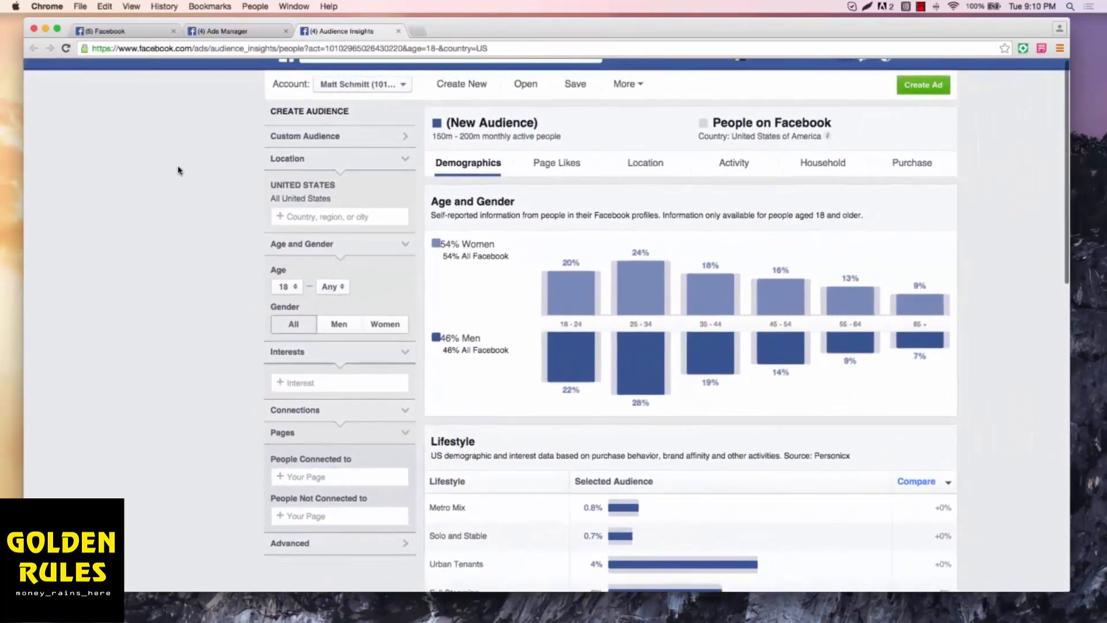
{"action": "scroll", "coordinate": [628, 285], "scroll_direction": "up", "scroll_amount": 1}
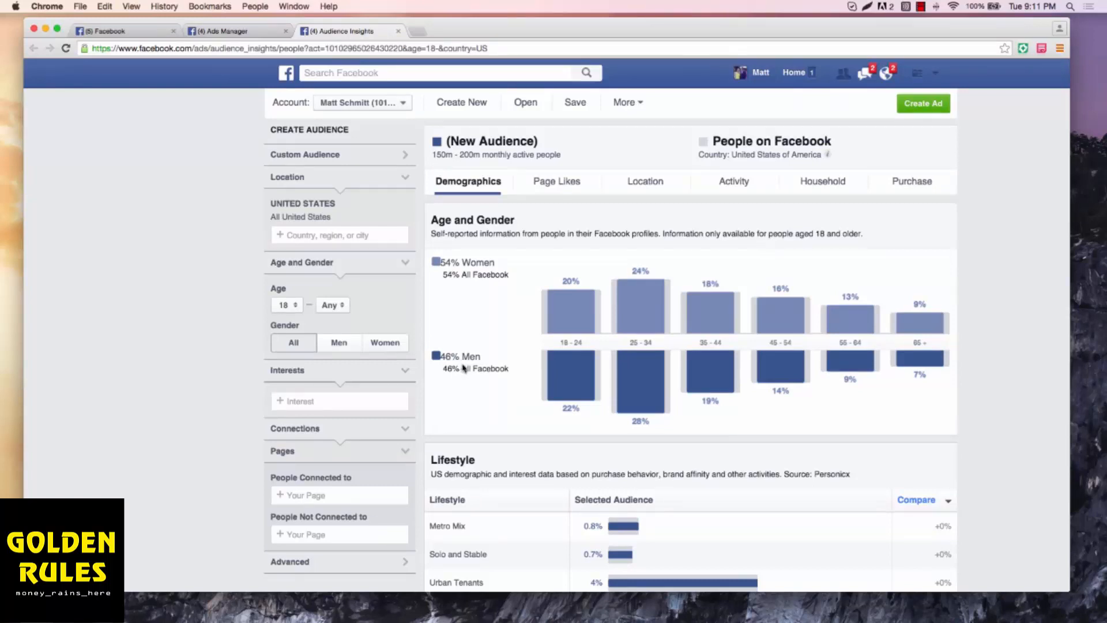
{"action": "left_click", "coordinate": [339, 400]}
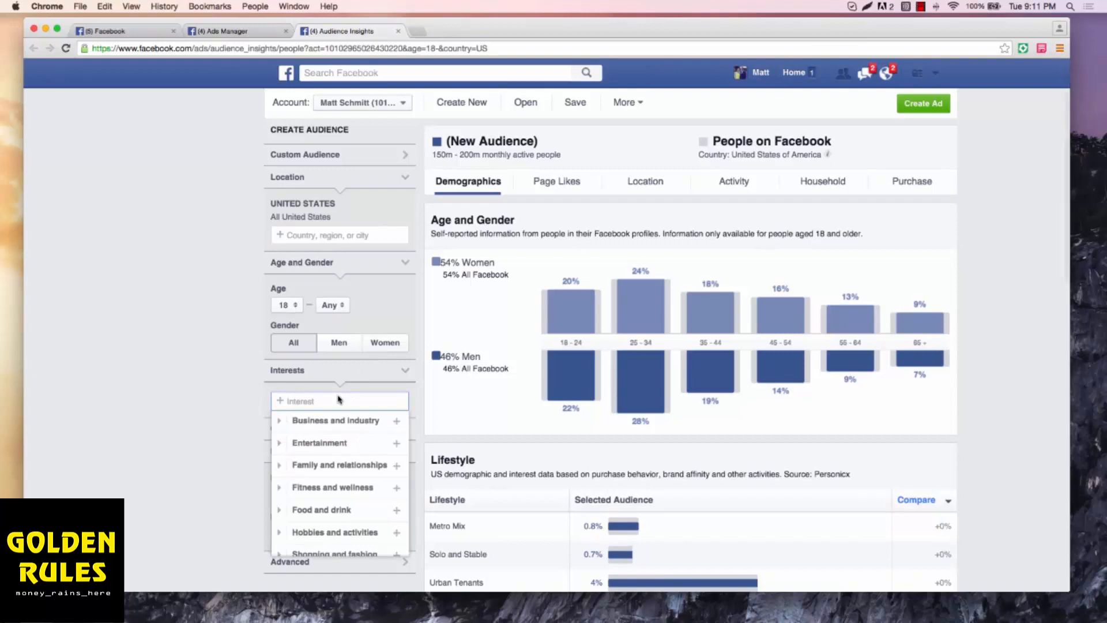
{"action": "type", "text": "firefighter"}
{"action": "left_click", "coordinate": [333, 422]}
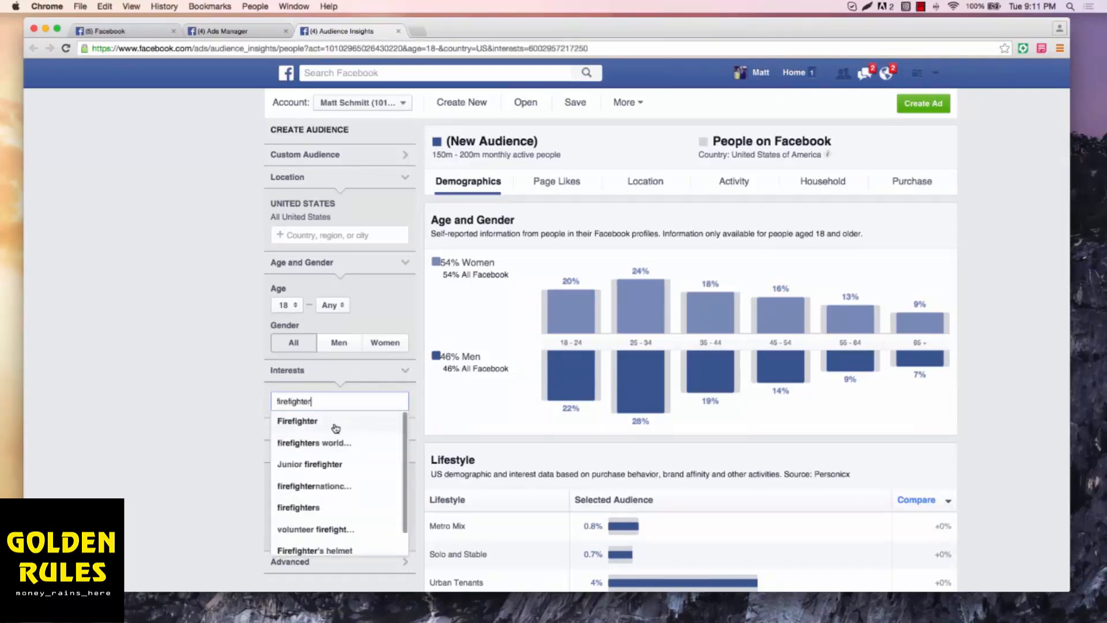
{"action": "left_click", "coordinate": [203, 323]}
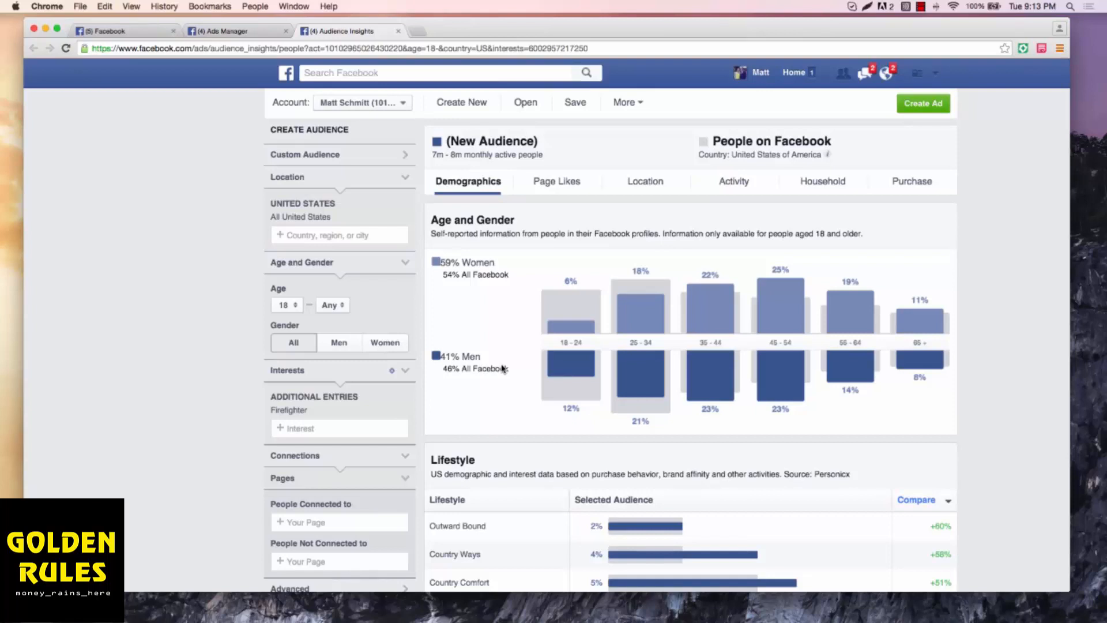
Step: Limit the Firefighter audience's gender to men
{"action": "mouse_move", "coordinate": [645, 364]}
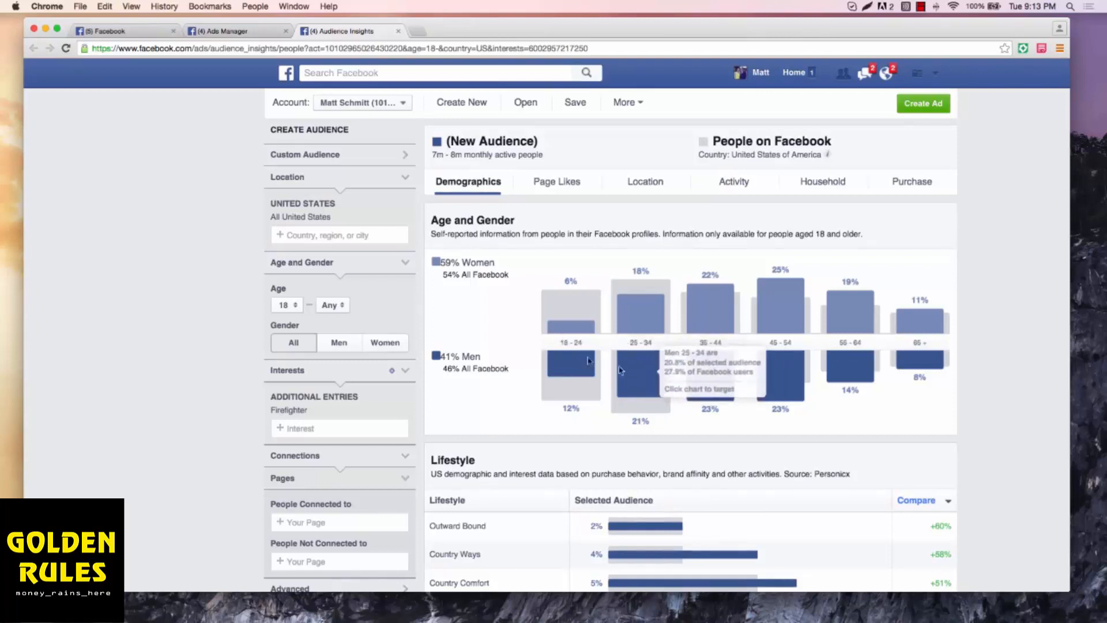
{"action": "mouse_move", "coordinate": [578, 362]}
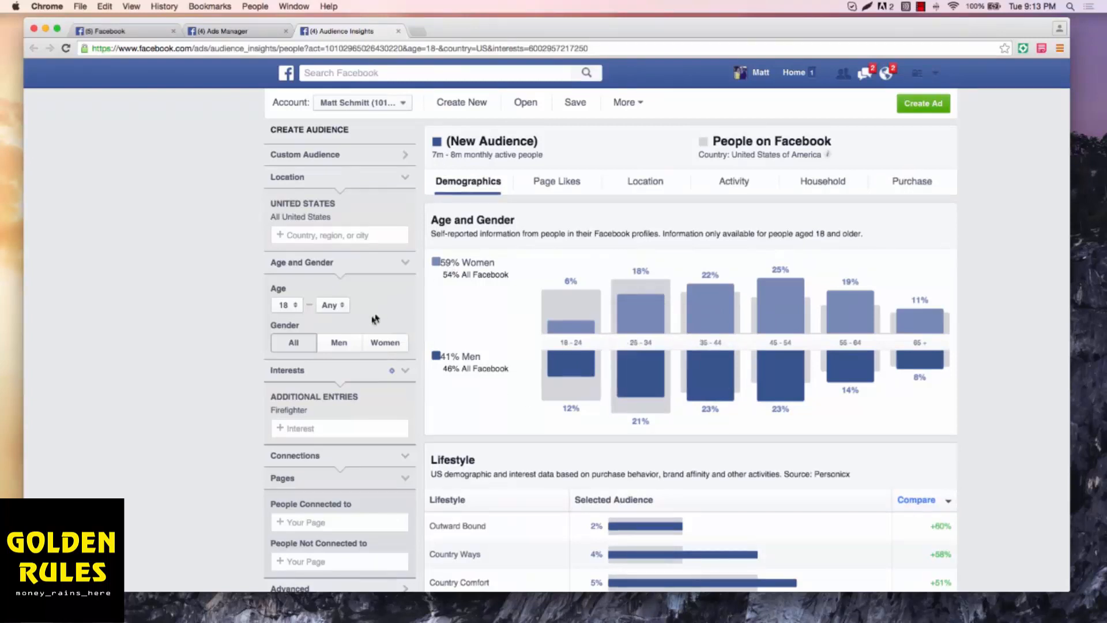
{"action": "left_click", "coordinate": [340, 342]}
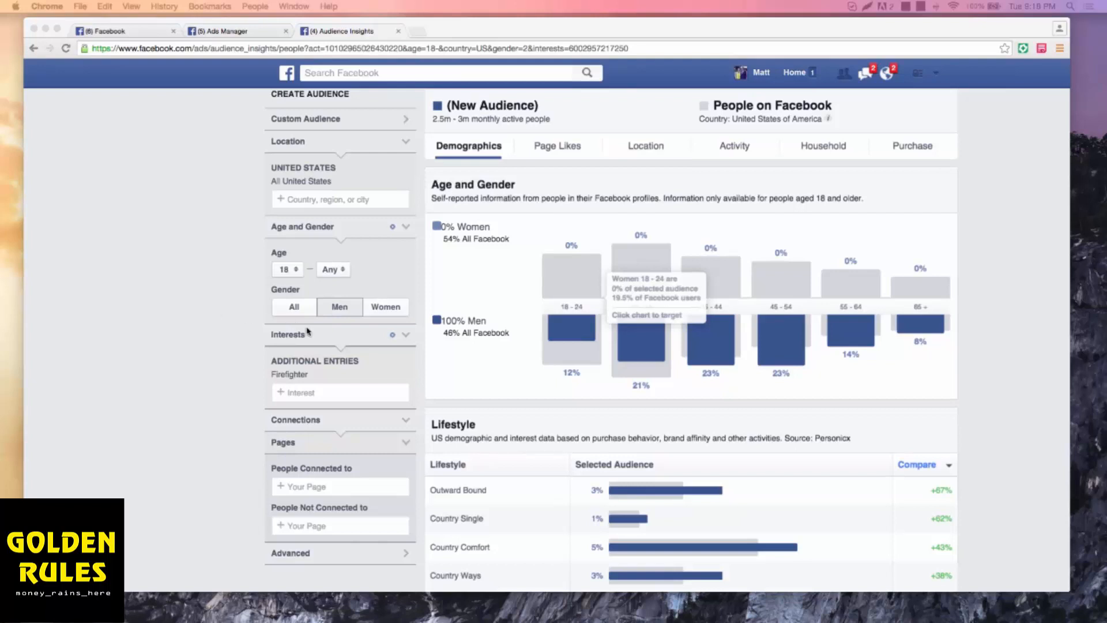
Step: Show the audience's Page Likes and examine the top categories and the most relevant firefighter pages
{"action": "left_click", "coordinate": [555, 149]}
{"action": "left_click", "coordinate": [555, 149]}
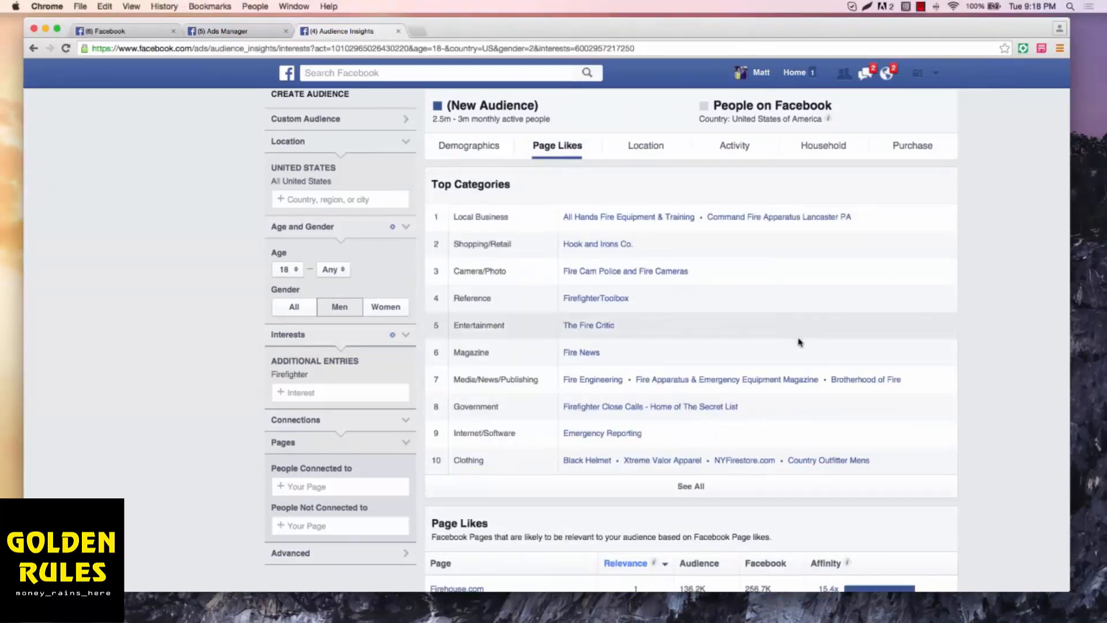
{"action": "scroll", "coordinate": [834, 360], "scroll_direction": "down", "scroll_amount": 5}
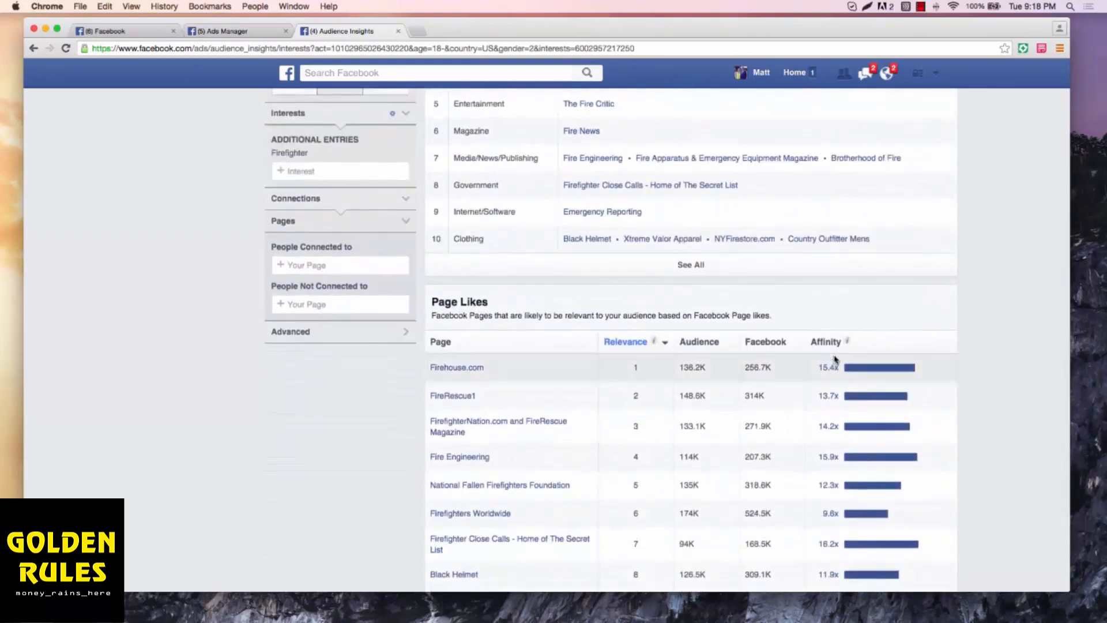
{"action": "scroll", "coordinate": [834, 360], "scroll_direction": "down", "scroll_amount": 1}
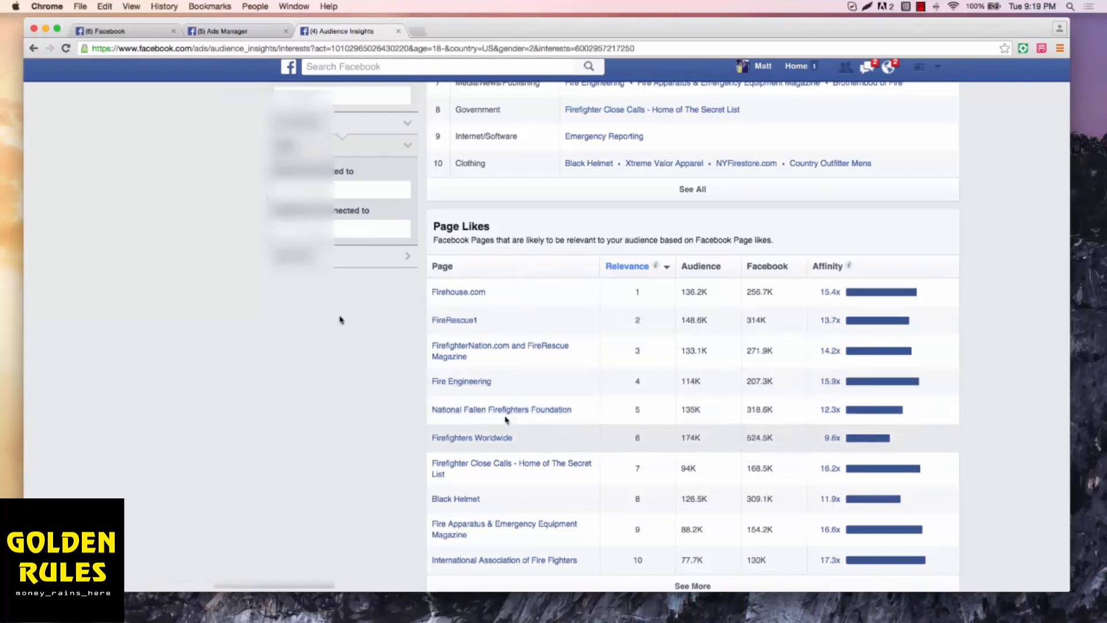
Step: Return to the Facebook interests page, search for "i support fire" and open the I Support Firefighters page
{"action": "left_click", "coordinate": [113, 33]}
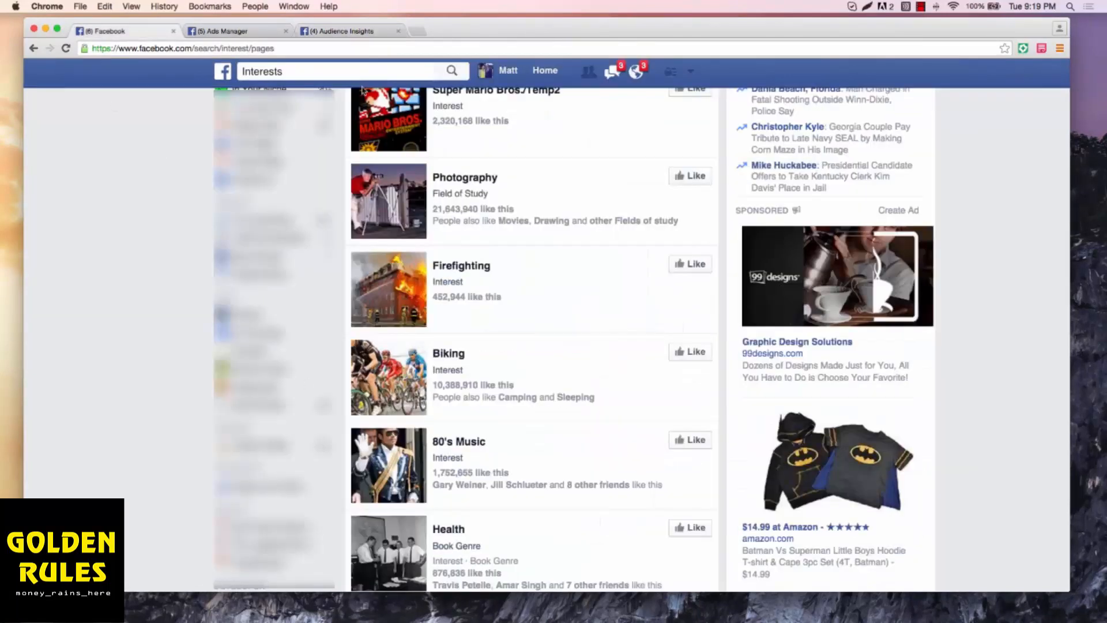
{"action": "left_click", "coordinate": [330, 72]}
{"action": "type", "text": "i support"}
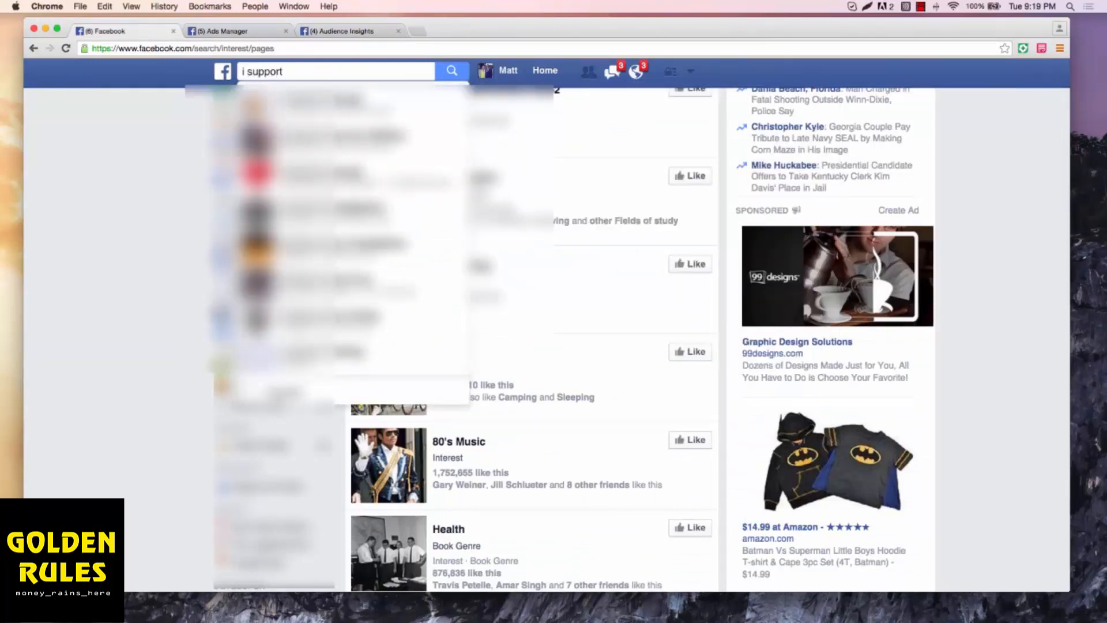
{"action": "type", "text": " fire"}
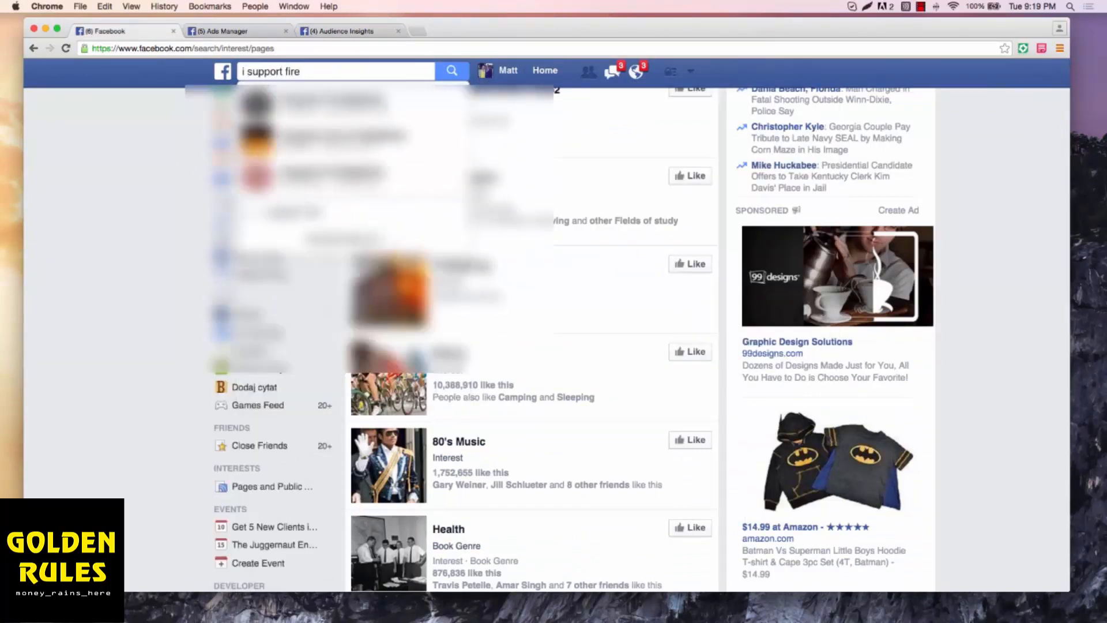
{"action": "left_click", "coordinate": [351, 105]}
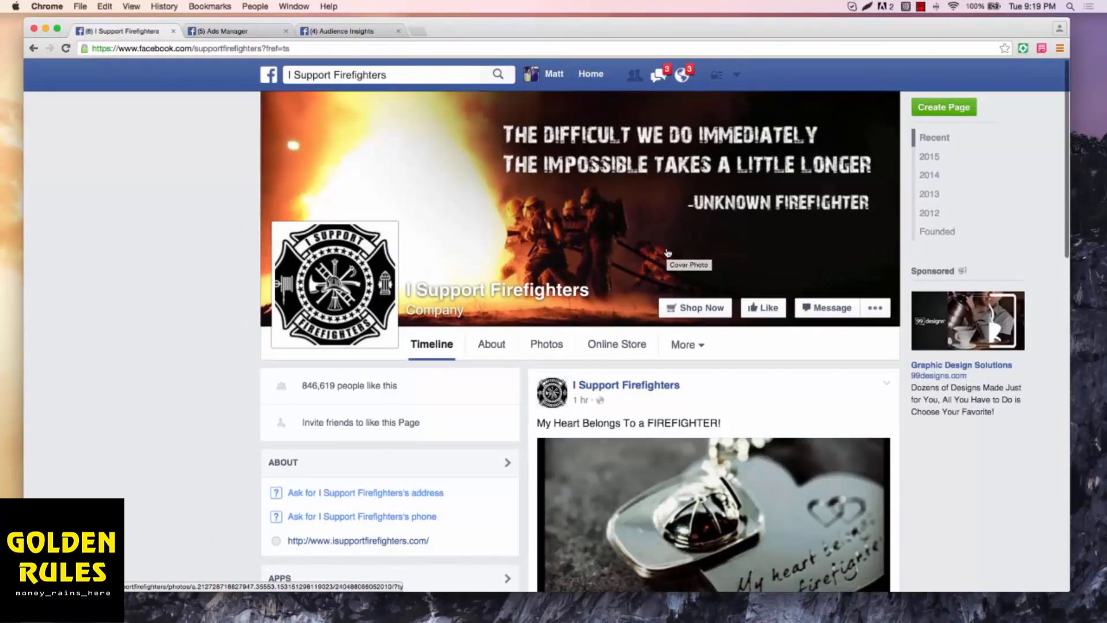
Step: Examine the product posts on the I Support Firefighters timeline
{"action": "scroll", "coordinate": [668, 253], "scroll_direction": "down", "scroll_amount": 5}
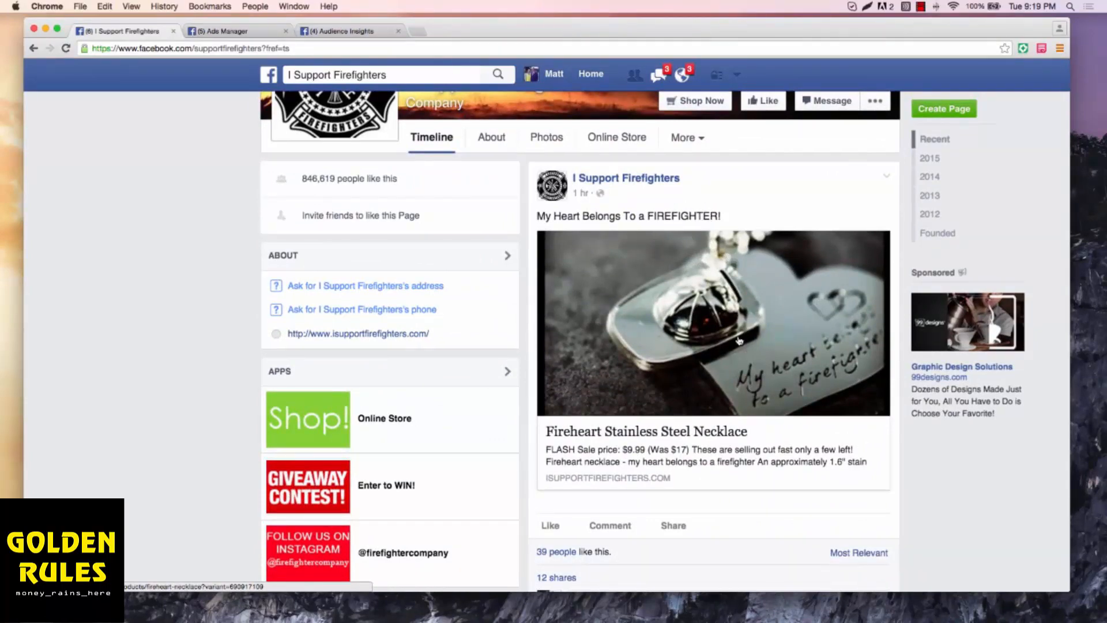
{"action": "scroll", "coordinate": [707, 328], "scroll_direction": "down", "scroll_amount": 10}
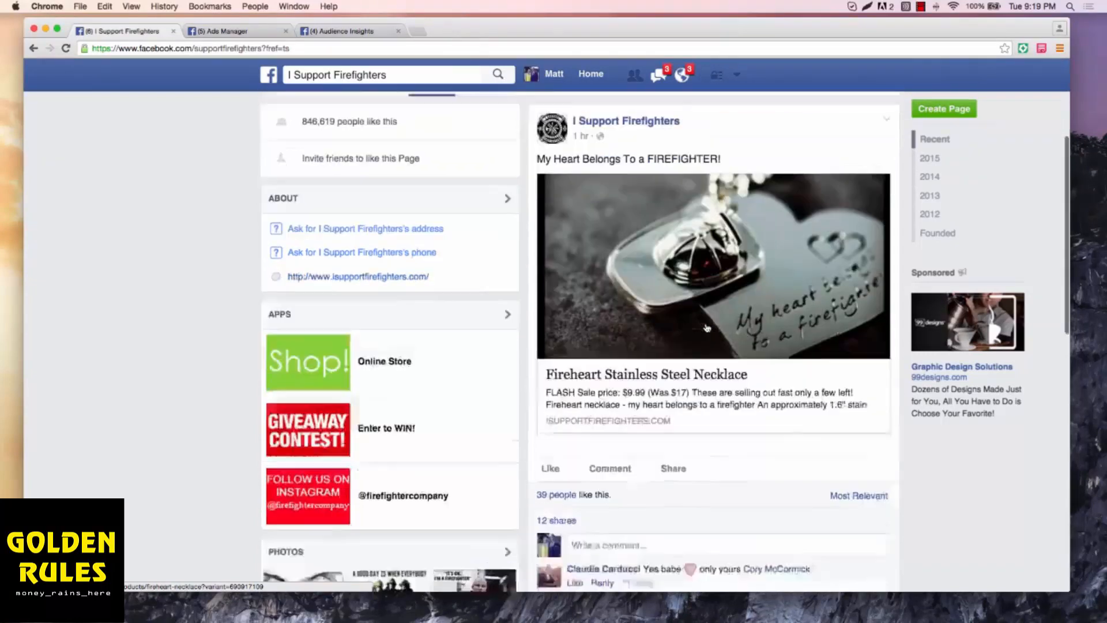
{"action": "scroll", "coordinate": [706, 327], "scroll_direction": "down", "scroll_amount": 2}
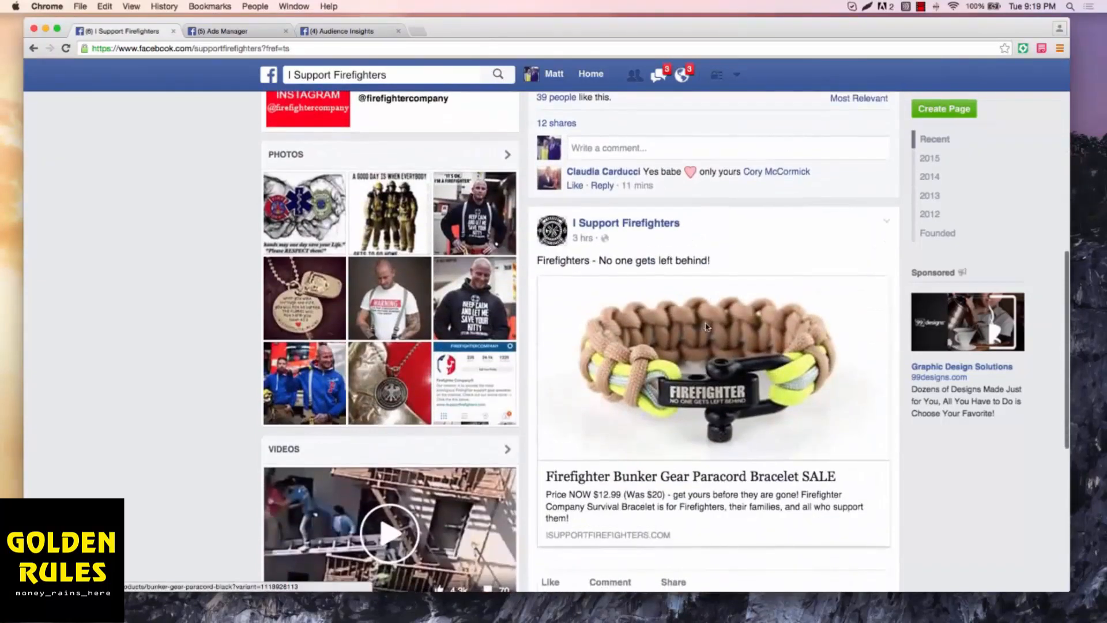
{"action": "scroll", "coordinate": [727, 298], "scroll_direction": "down", "scroll_amount": 4}
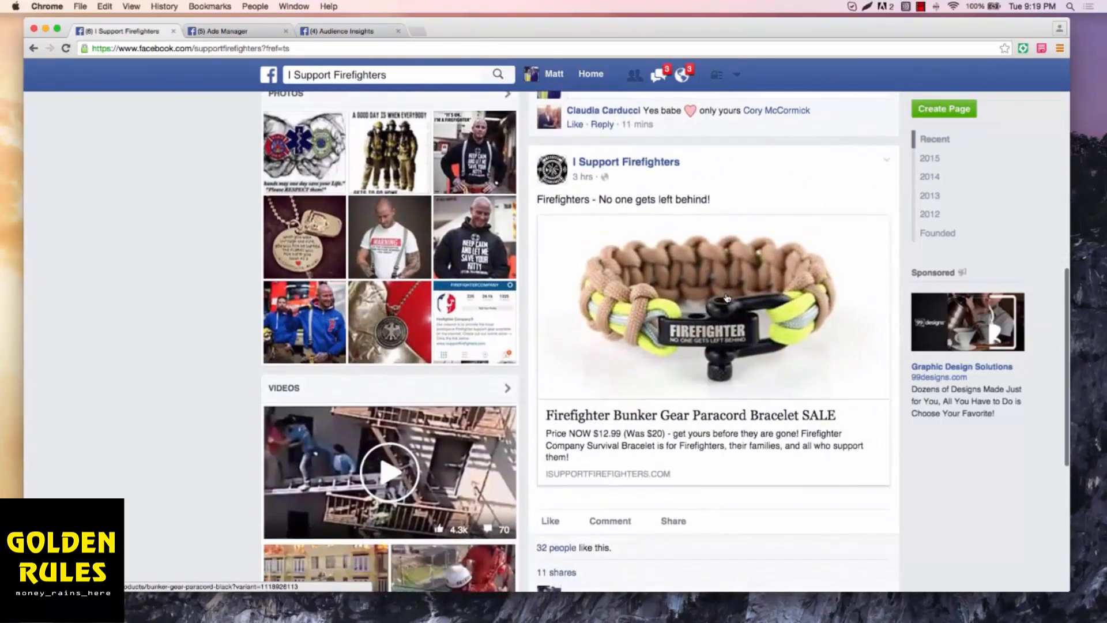